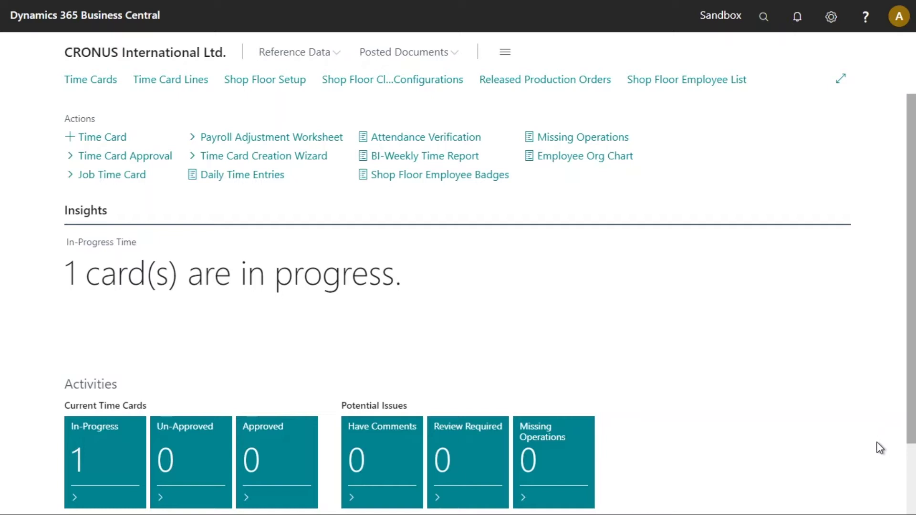
Step: Search for the Shop Floor Client Configurations page and open the card of configuration CFG000006, QUALITY CONTROL BOB
left_click(763, 17)
type("shop florr")
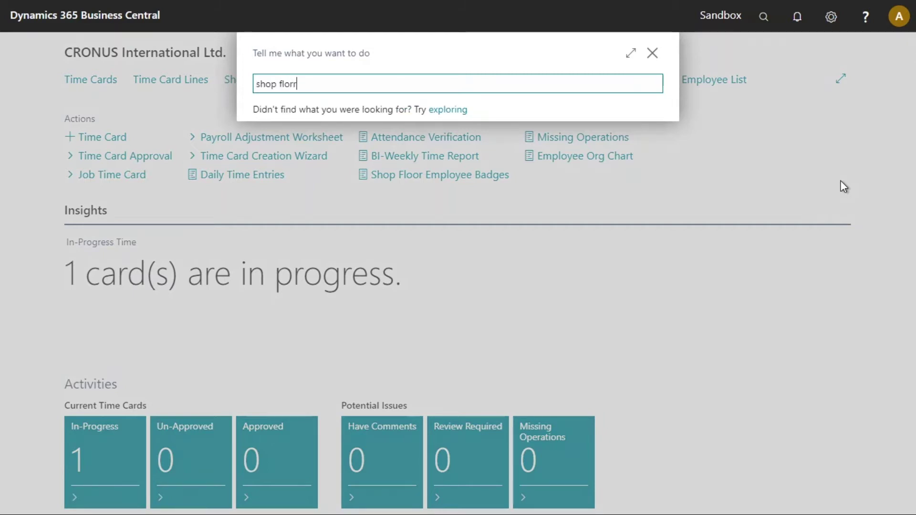
key("BackSpace")
key("BackSpace")
type("or client")
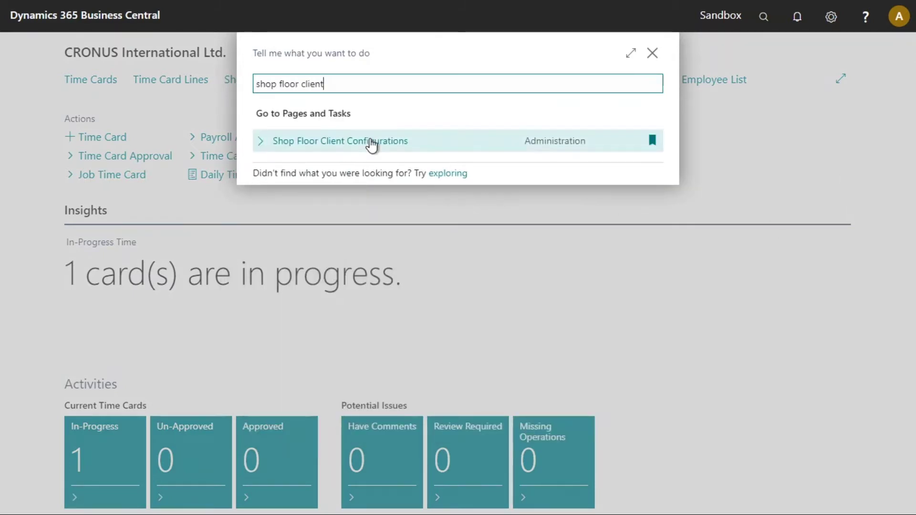
left_click(372, 142)
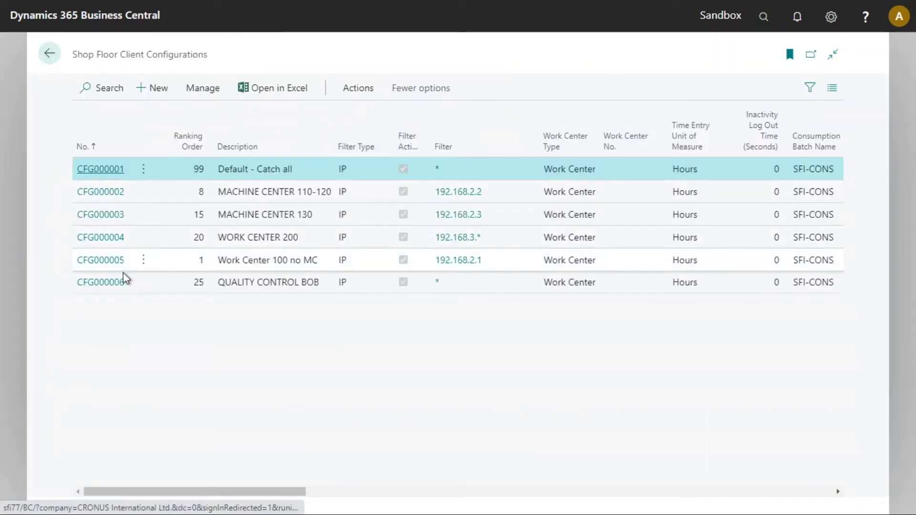
left_click(107, 288)
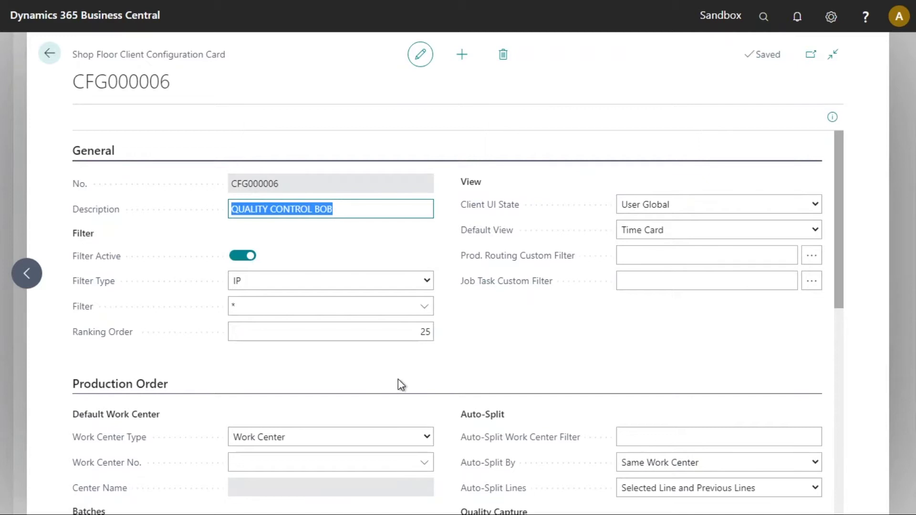
Step: Set the configuration's default Work Center Type to Work Center and its Work Center No. to 100, and return to the home page
scroll(397, 381, "down", 3)
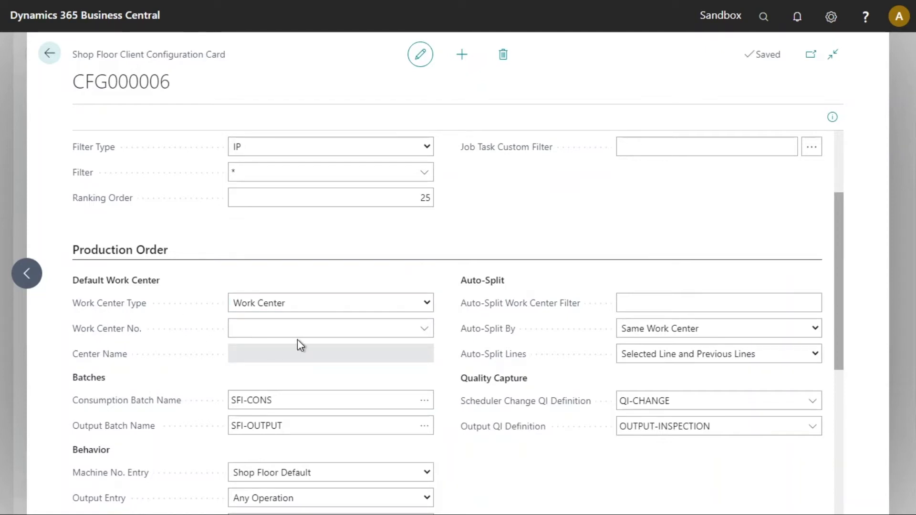
left_click(426, 311)
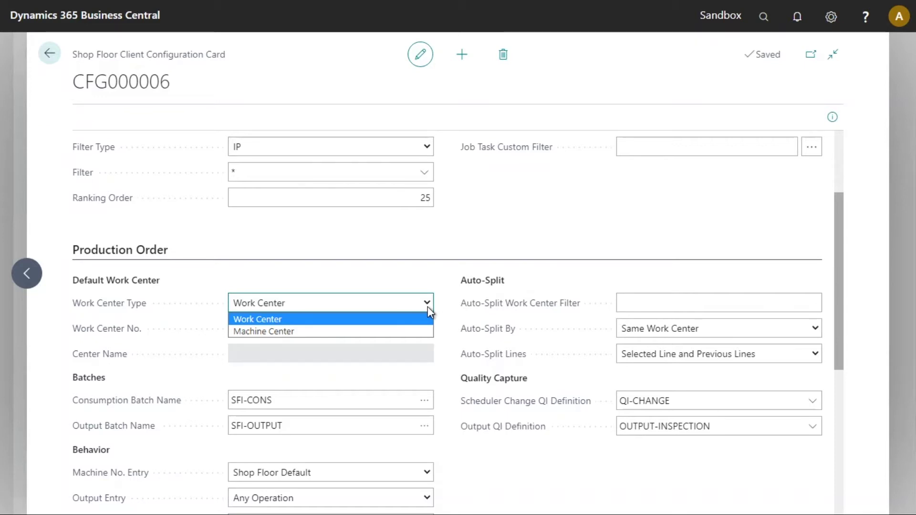
left_click(352, 330)
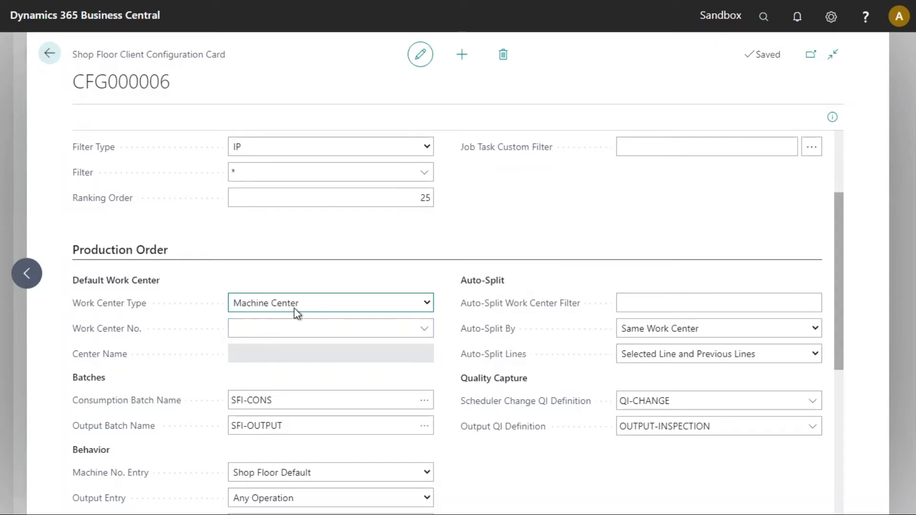
left_click(398, 308)
left_click(382, 319)
left_click(278, 327)
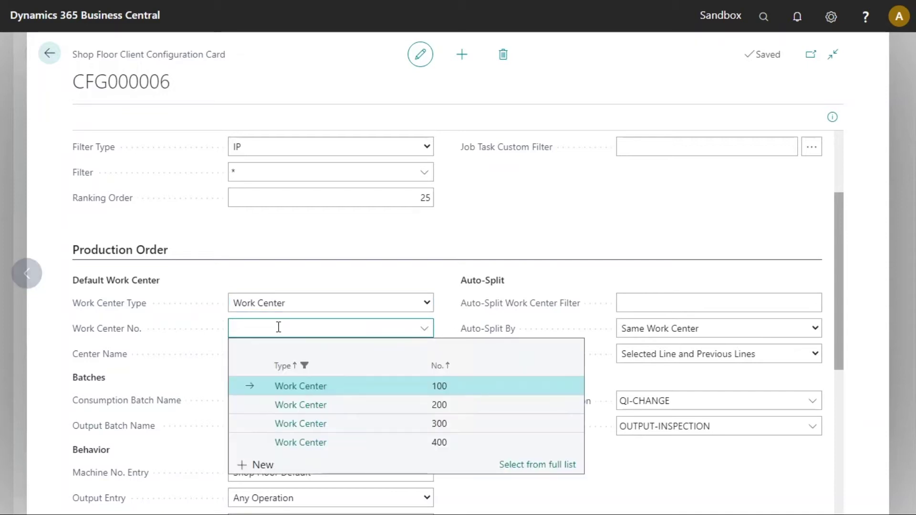
left_click(296, 386)
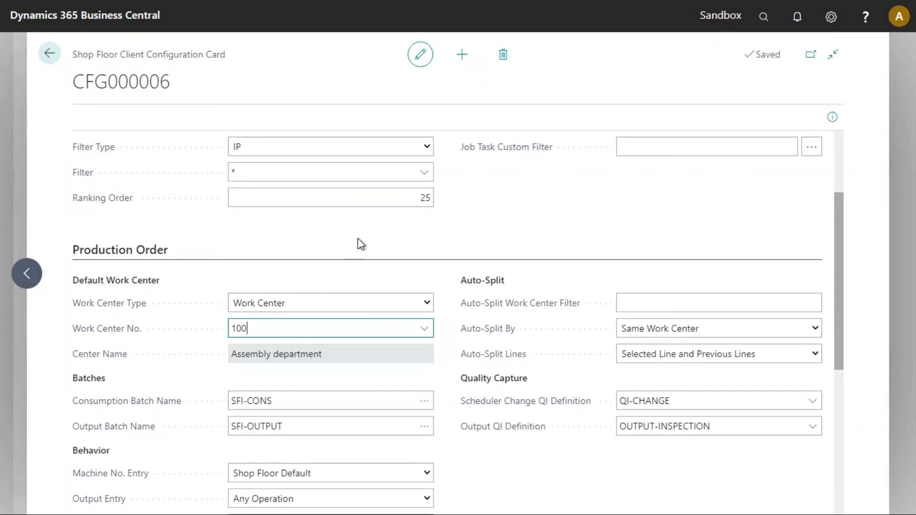
left_click(53, 53)
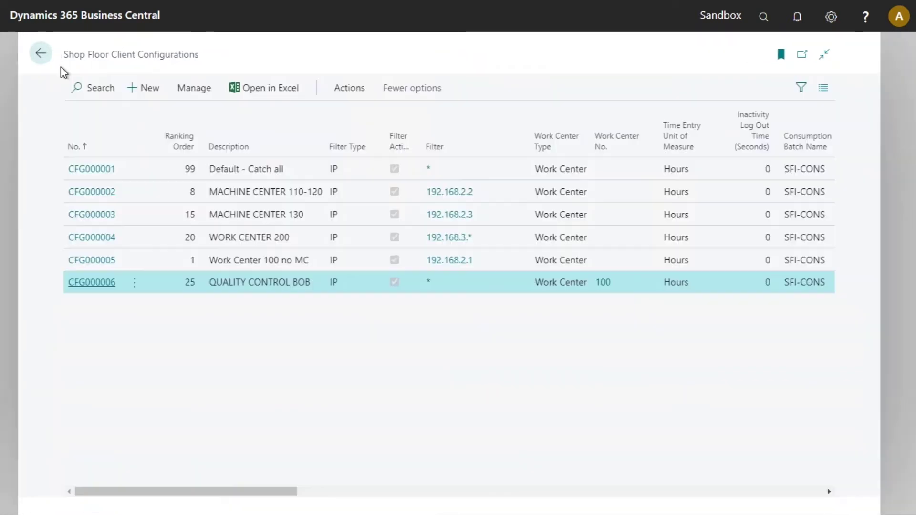
key("Escape")
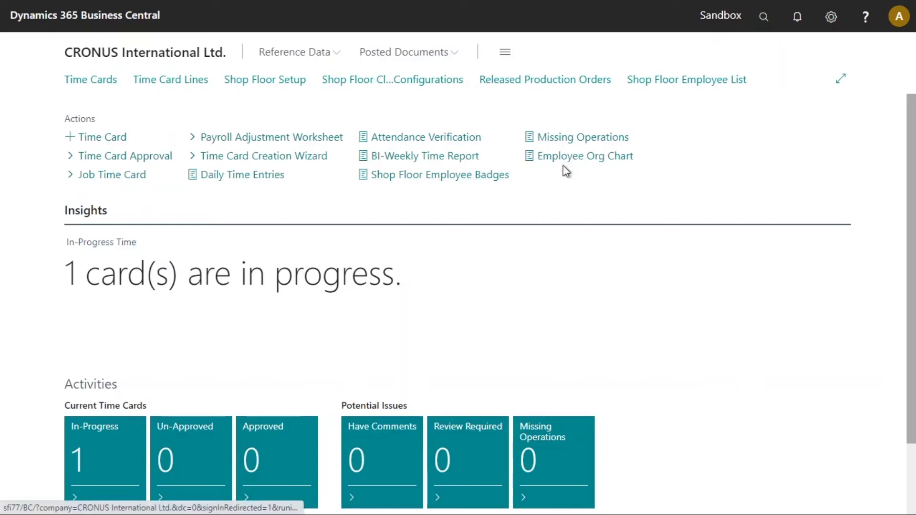
Step: Examine the routing of the Bicycle line in the released production order due 2020-11-04, and return to the home page
left_click(765, 16)
type("released production")
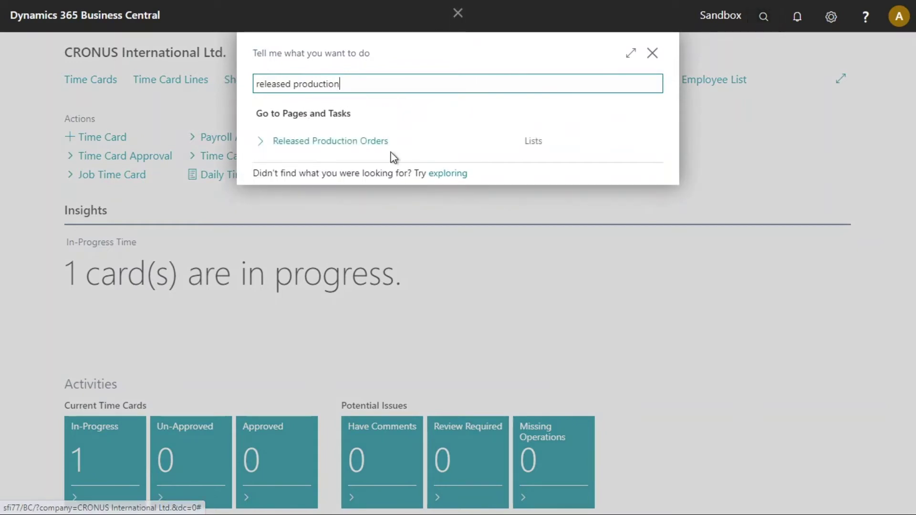
left_click(352, 144)
left_click(106, 402)
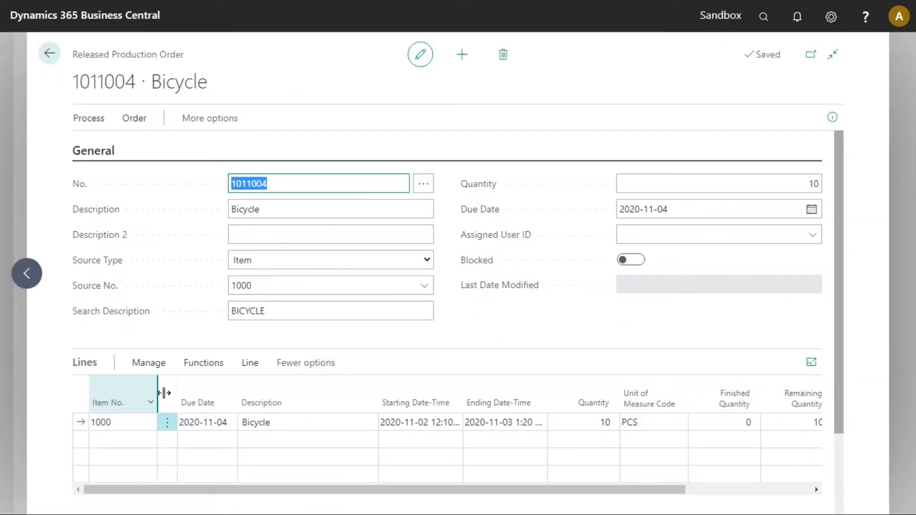
left_click(249, 365)
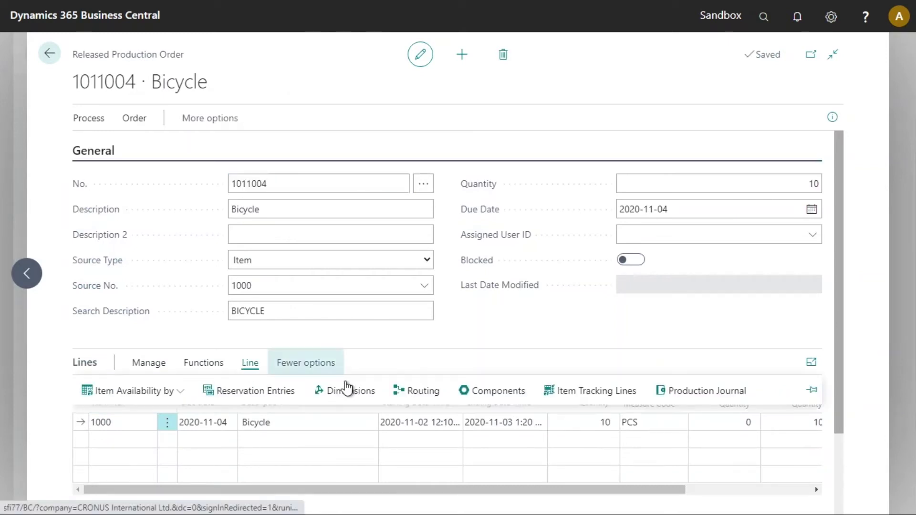
left_click(423, 392)
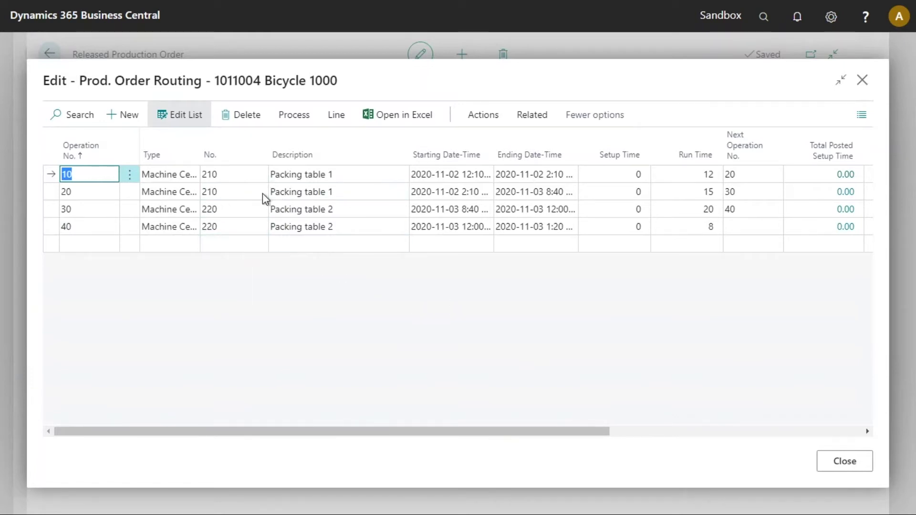
left_click(839, 465)
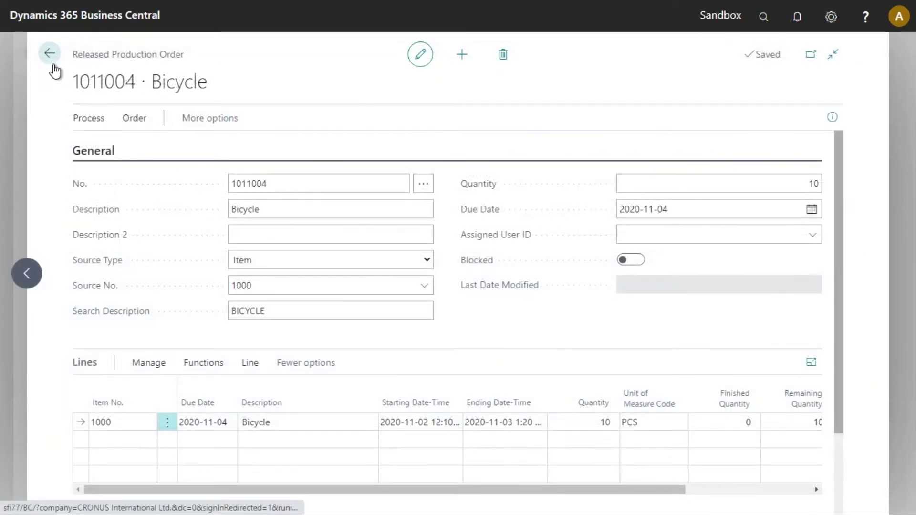
left_click(50, 60)
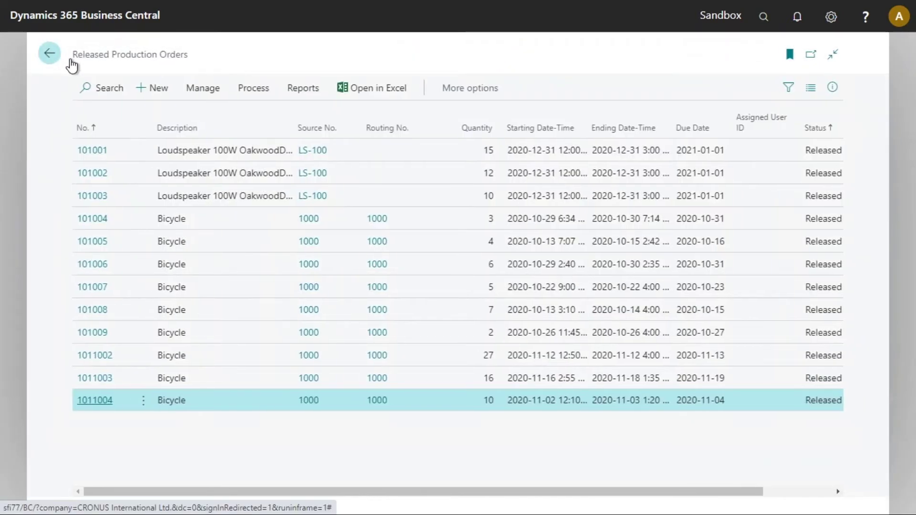
left_click(51, 61)
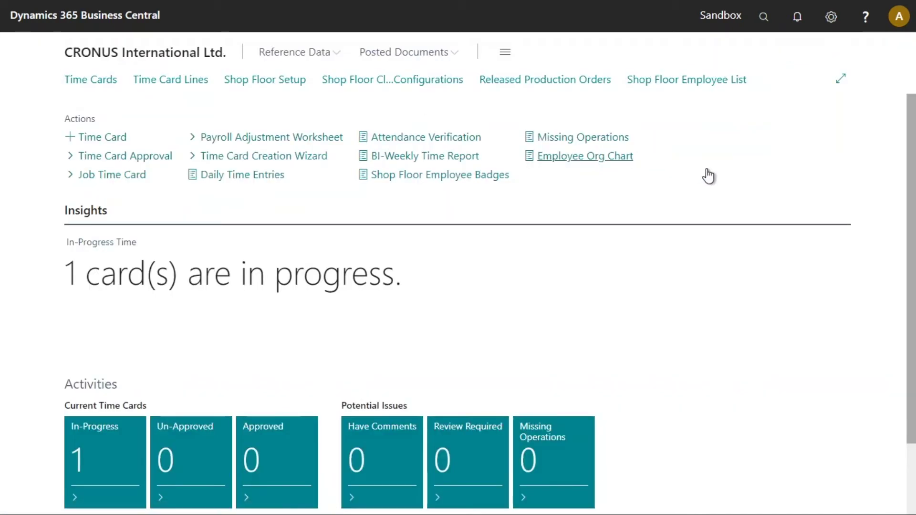
Step: Switch to the Shop Floor Insight client and log in with the worker's badge
key("alt+Tab")
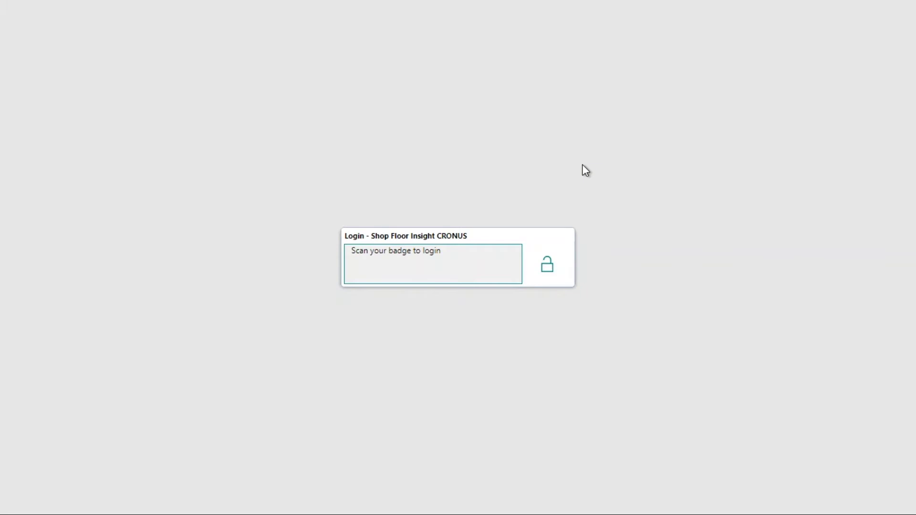
key("F5")
key("Return")
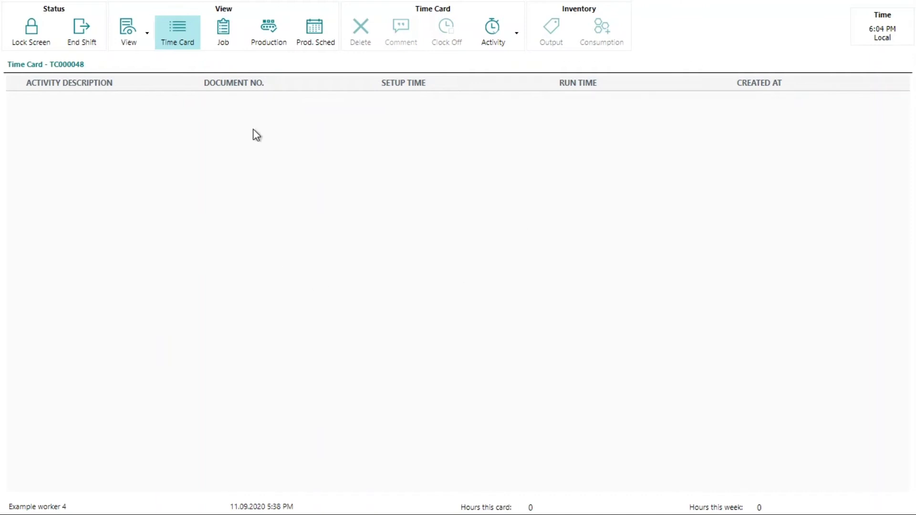
Step: Show the production dispatch list and filter it by the number of the Bicycle production order whose first operation starts 11.02.2020
left_click(267, 41)
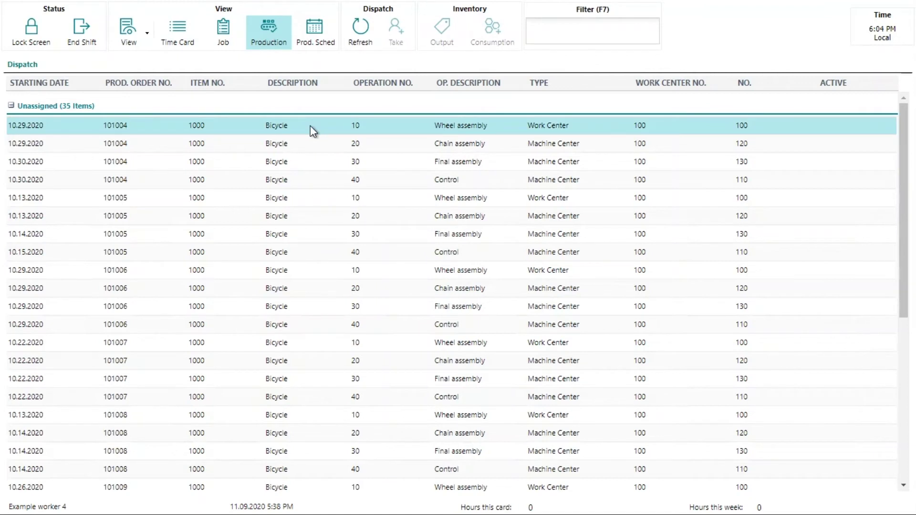
scroll(291, 329, "down", 6)
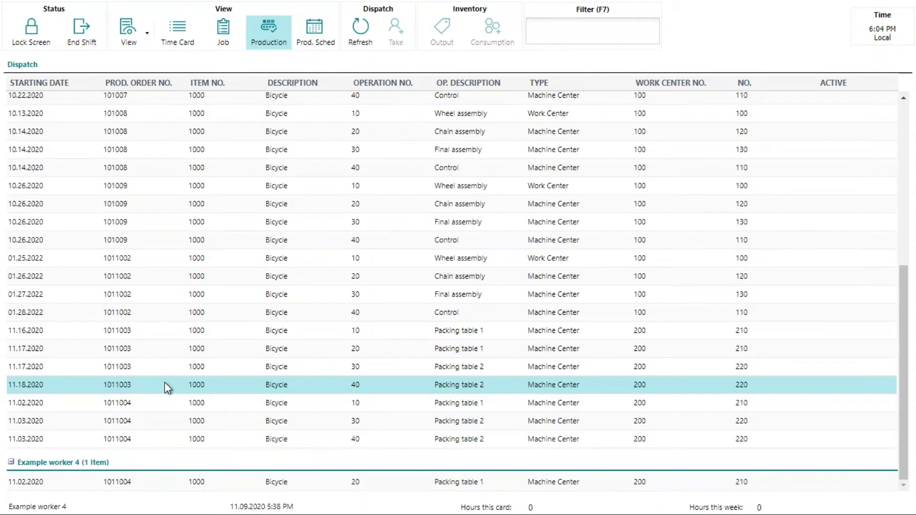
left_click(561, 37)
type("1011004")
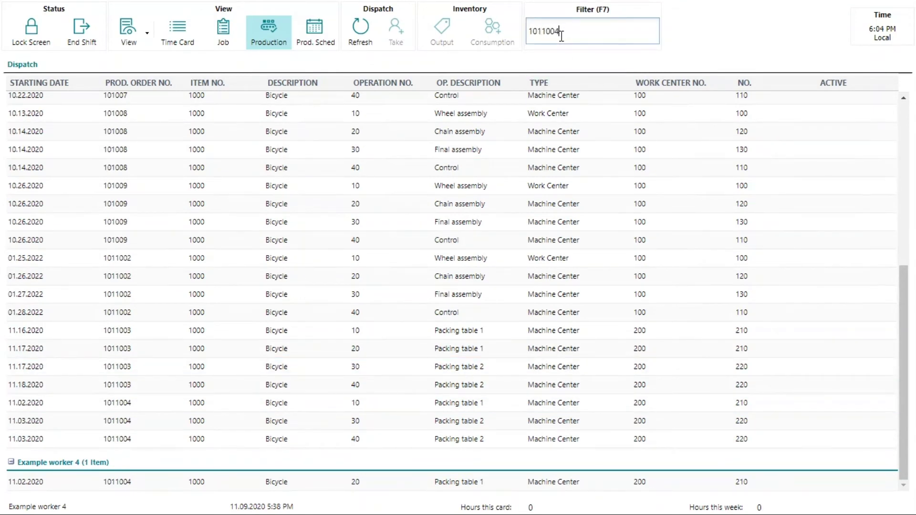
key("Return")
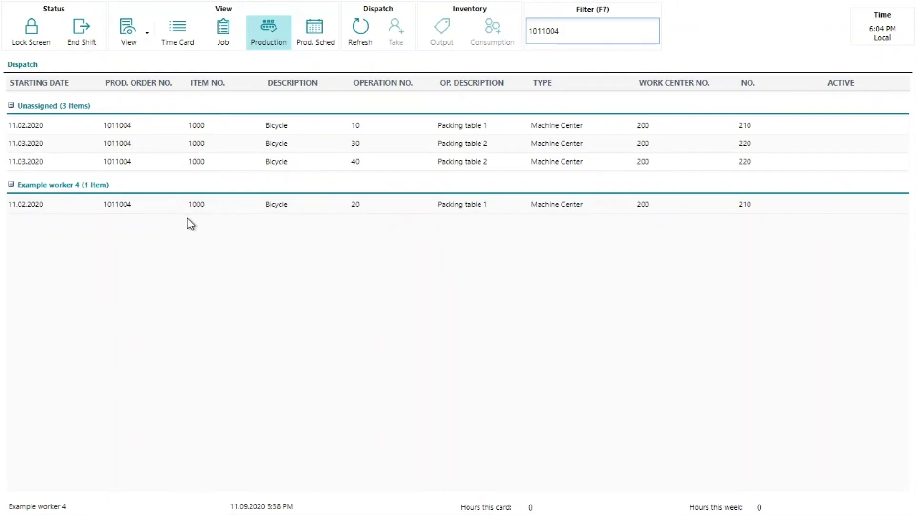
Step: Clock on to the Bicycle order's unassigned operation 10, Packing table 1
left_click(615, 144)
left_click(617, 125)
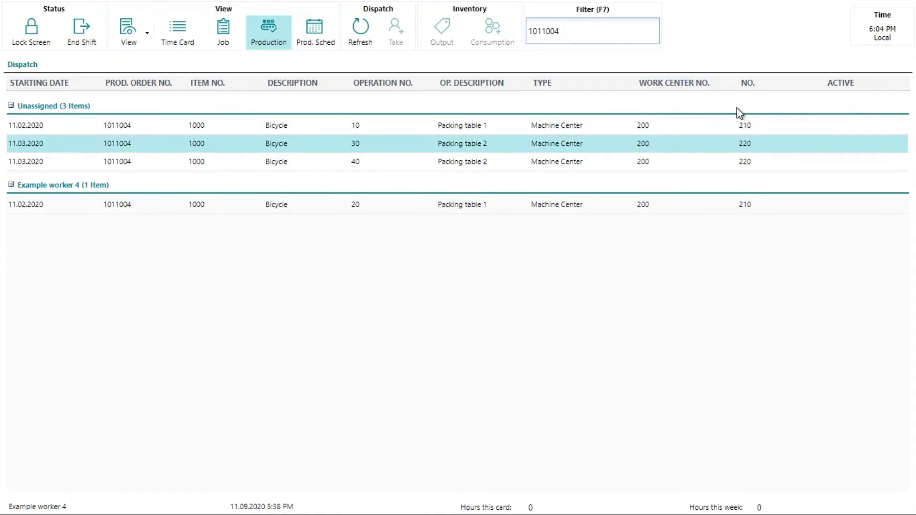
left_click(757, 143)
left_click(757, 209)
left_click(363, 126)
left_click(261, 127)
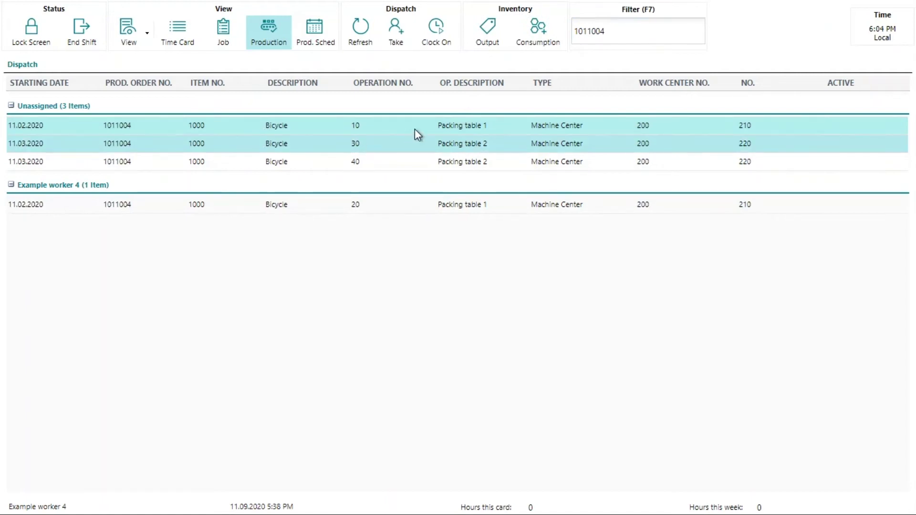
left_click(436, 42)
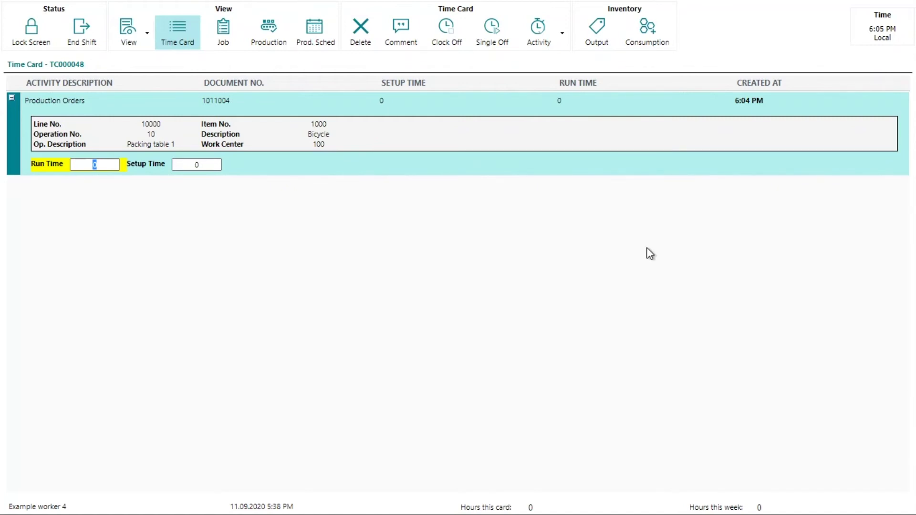
Step: Switch to Business Central, examine the work center number and center type on time card TC000048's line, and return to the home page
key("alt+Tab")
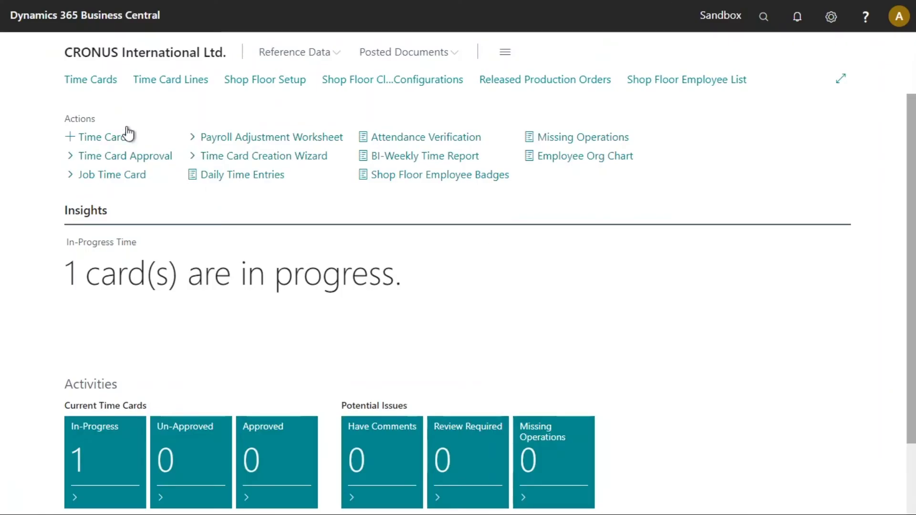
left_click(104, 79)
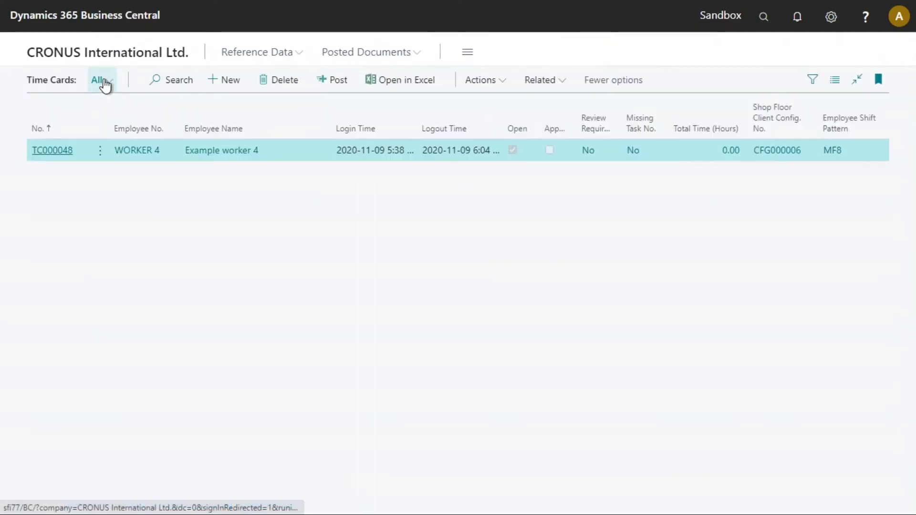
left_click(61, 150)
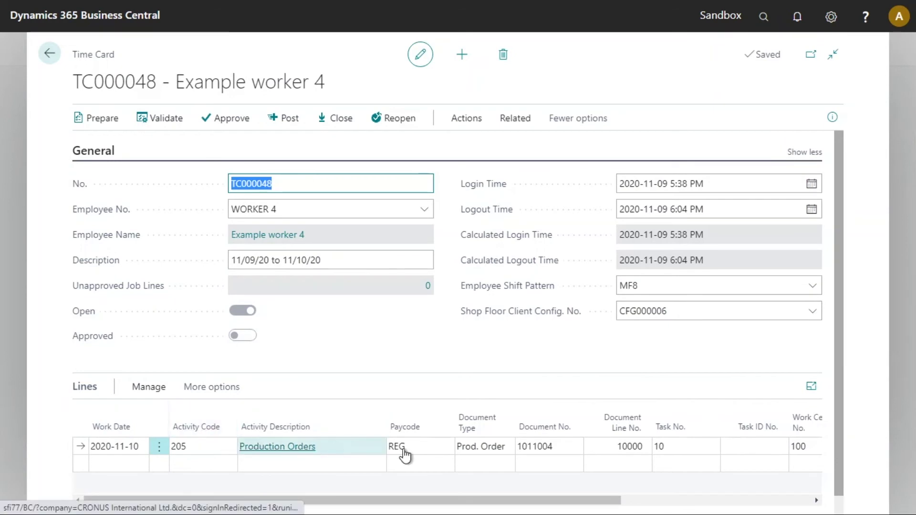
left_click(356, 501)
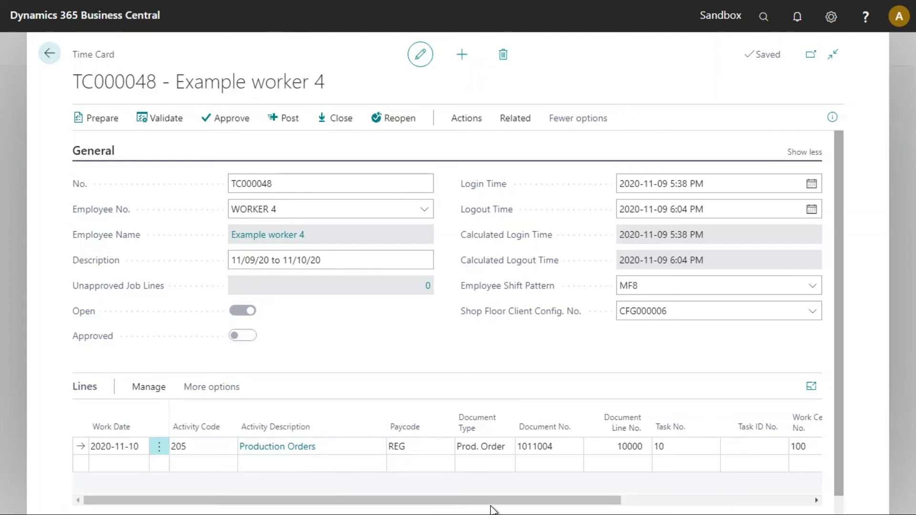
left_click_drag(499, 504, 708, 492)
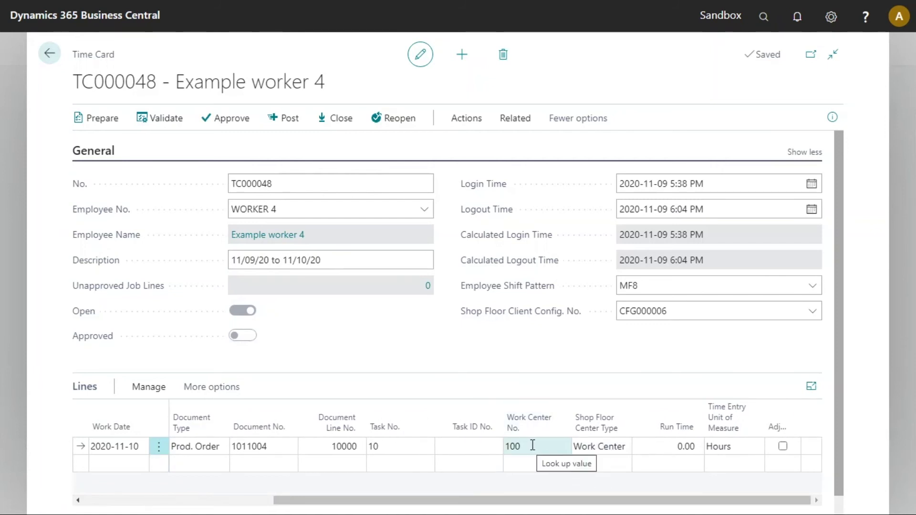
mouse_move(621, 424)
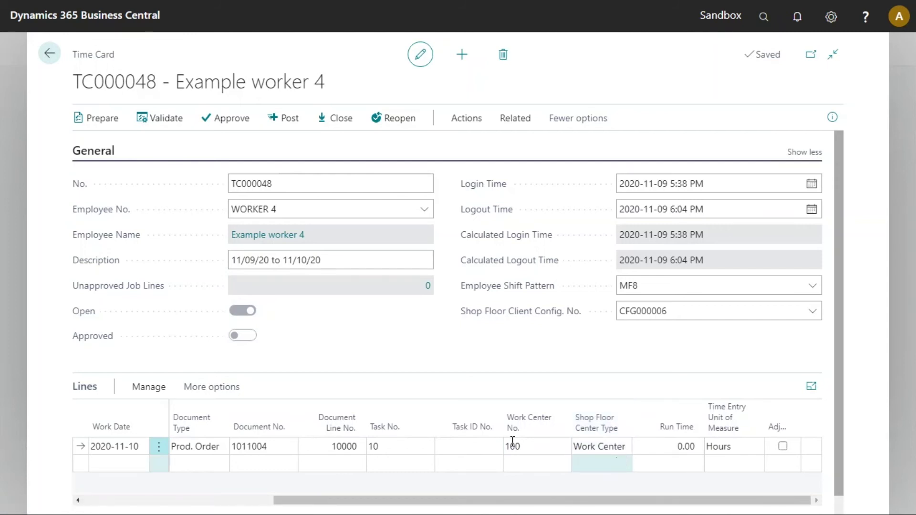
left_click(50, 53)
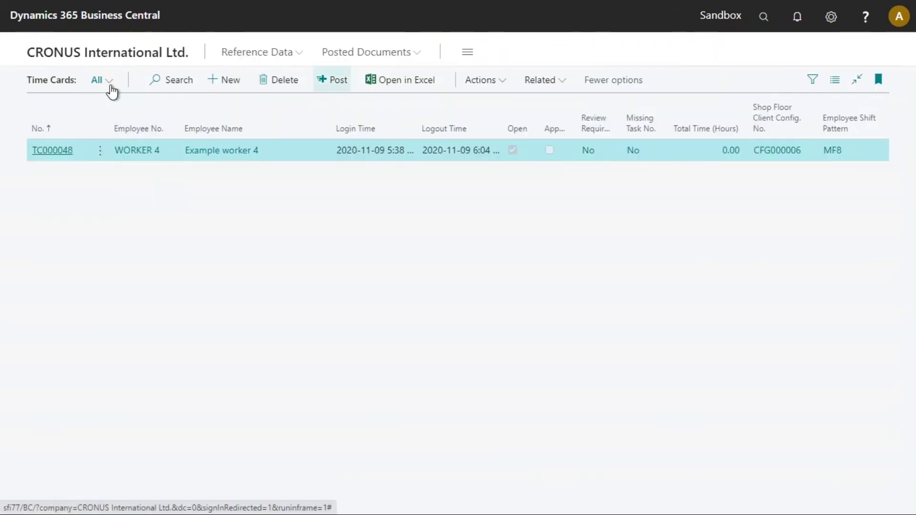
left_click(63, 58)
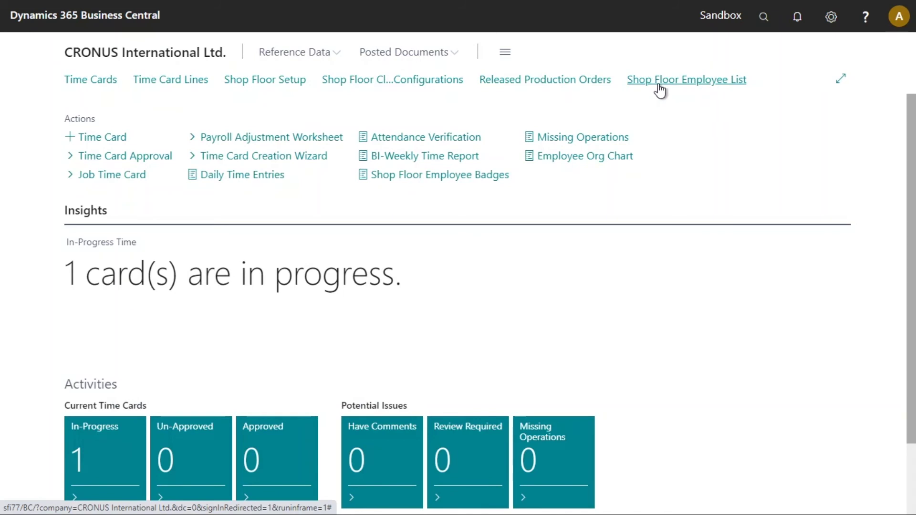
Step: Set the default work center of shop floor client configuration CFG000006 to Machine Center 110 and return to the configurations list
left_click(430, 81)
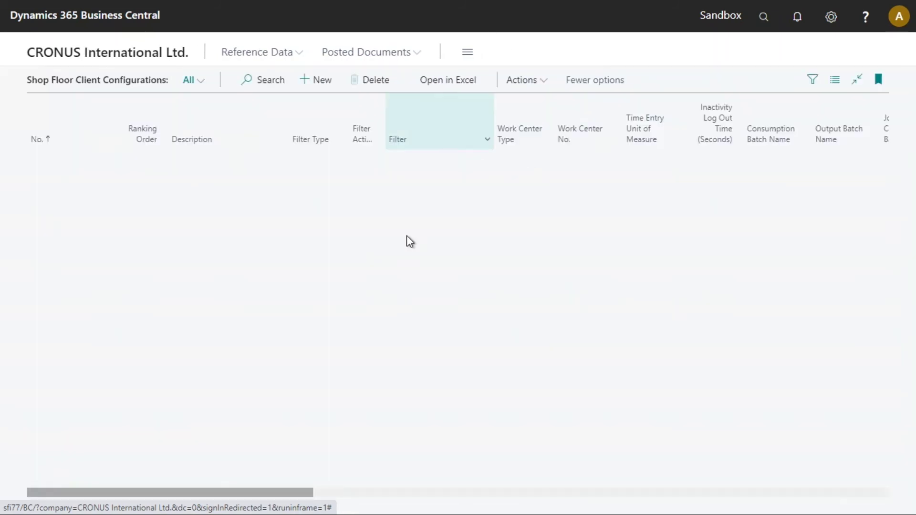
left_click(56, 275)
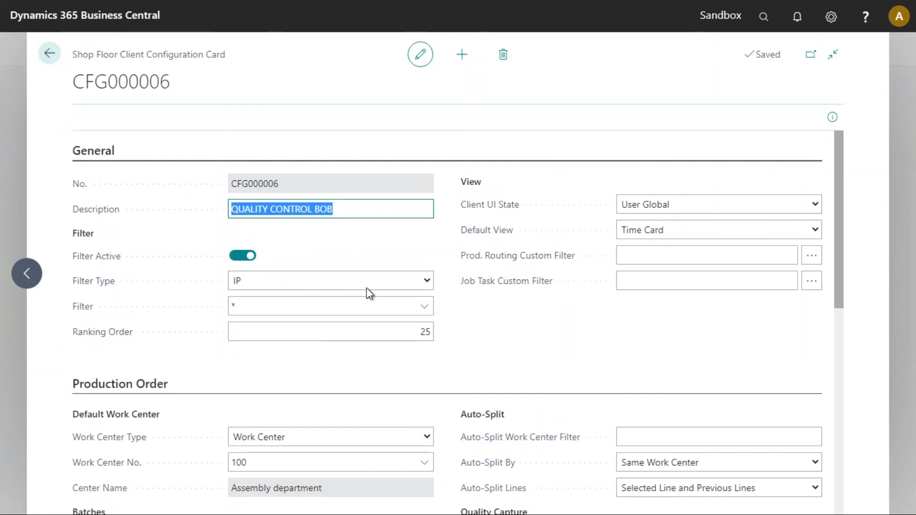
left_click(422, 438)
left_click(339, 462)
left_click(423, 464)
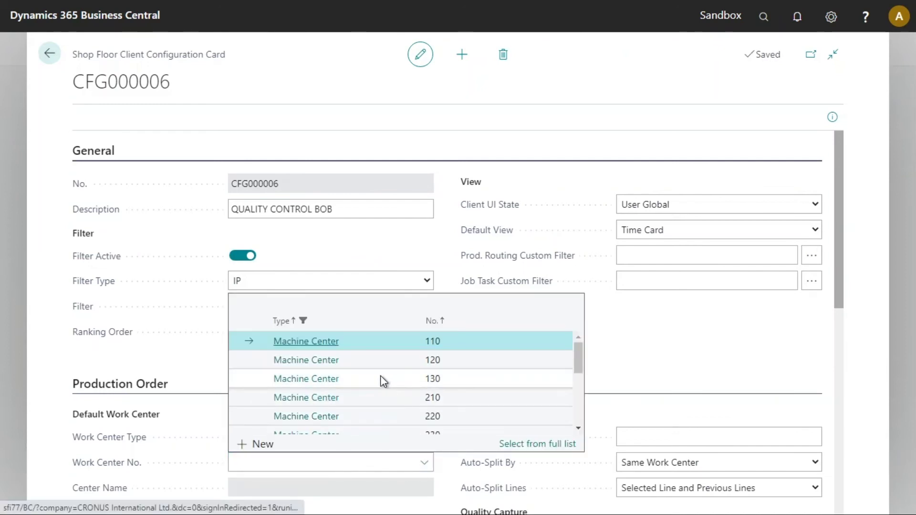
left_click(371, 340)
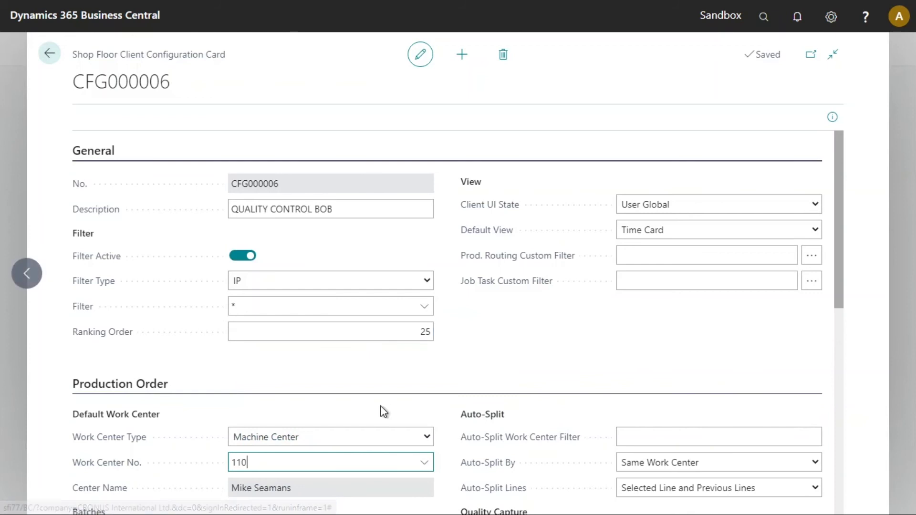
left_click(46, 58)
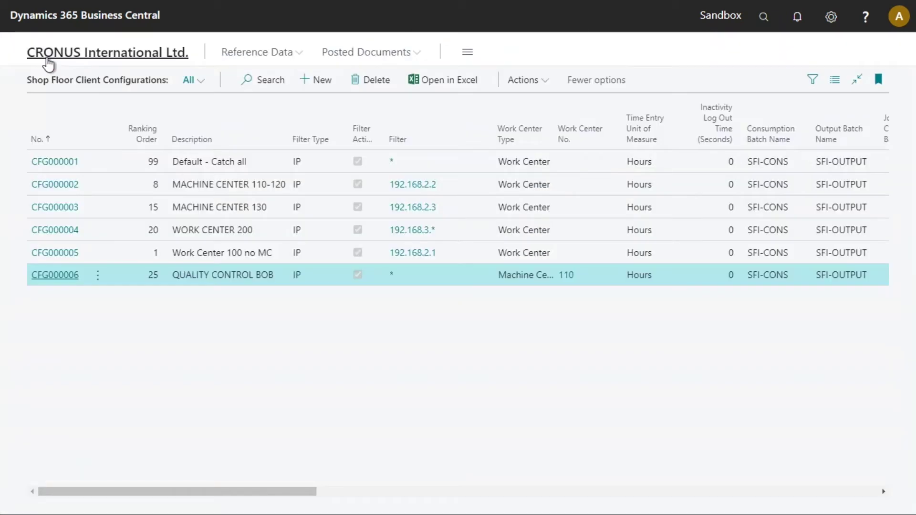
Step: Switch to the Shop Floor Insight client, lock its screen and log in again with the worker's badge
left_click(749, 56)
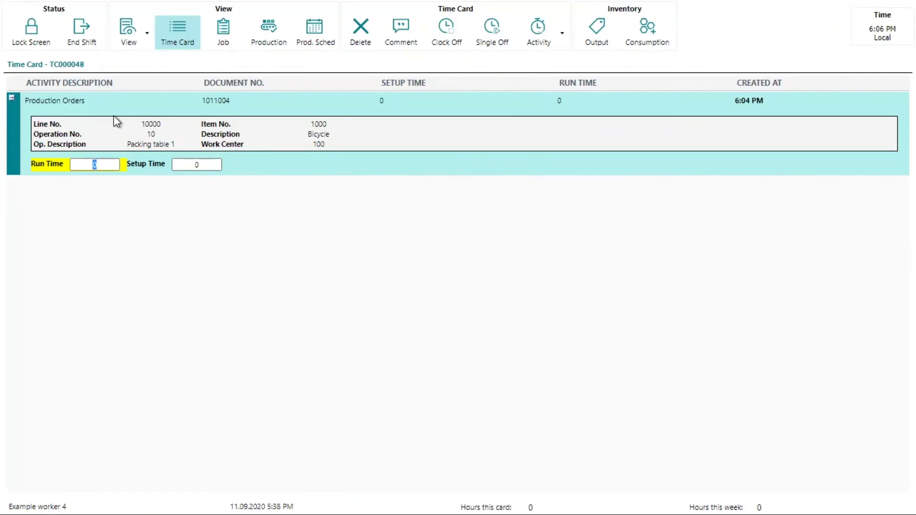
left_click(31, 38)
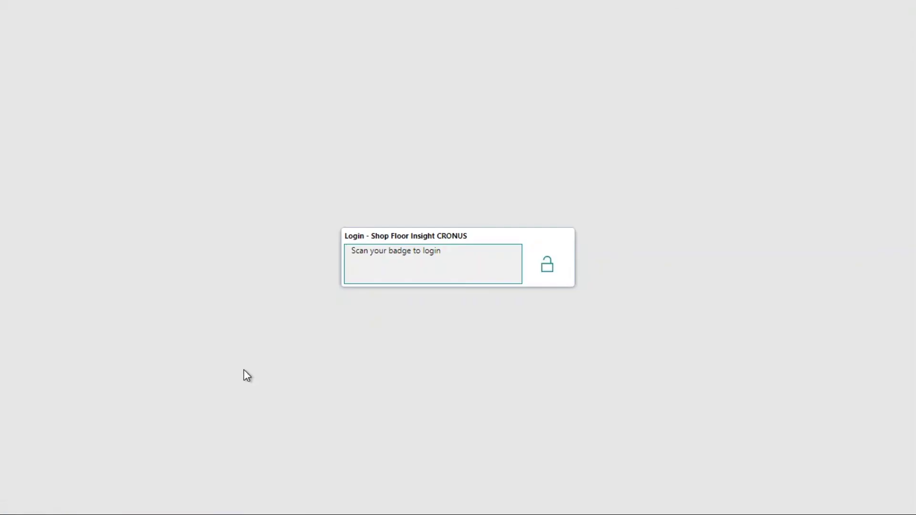
key("Return")
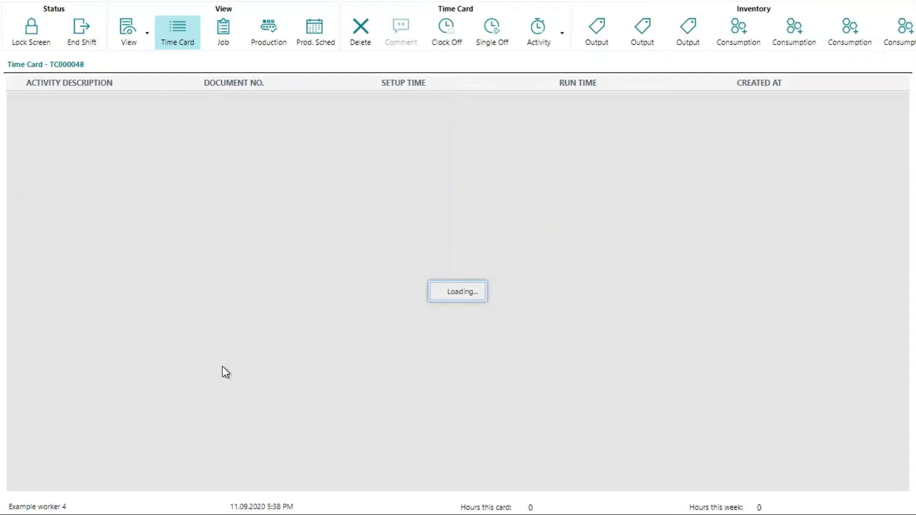
Step: Clock on to operation 30, Packing table 2, of Bicycle production order 1011004 from the production dispatch list
left_click(268, 31)
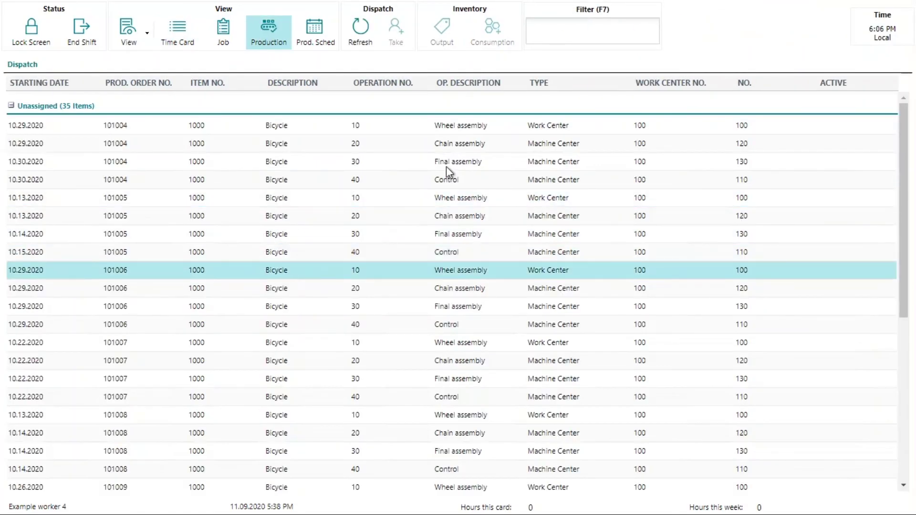
scroll(338, 365, "down", 6)
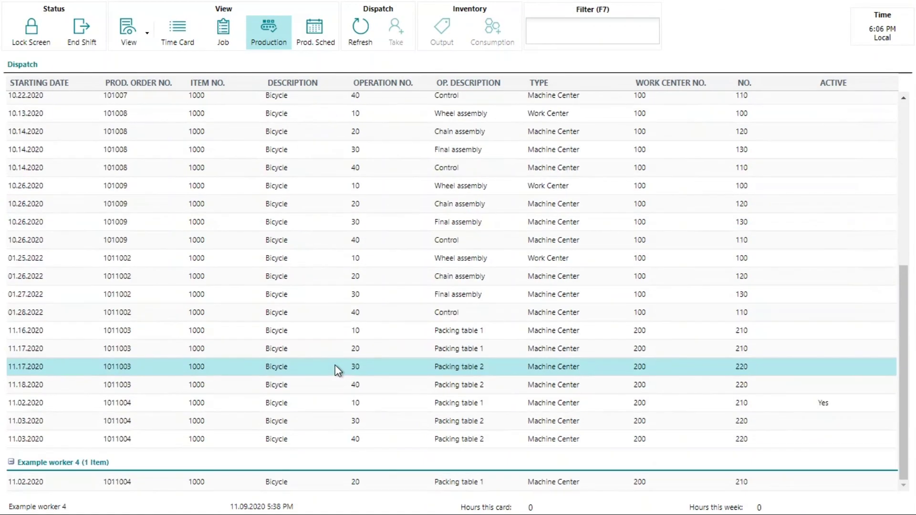
left_click(309, 428)
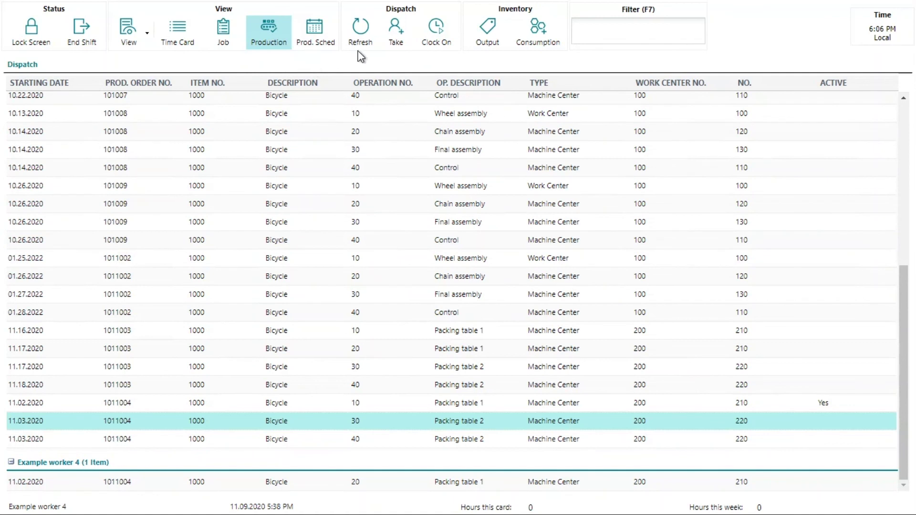
left_click(448, 43)
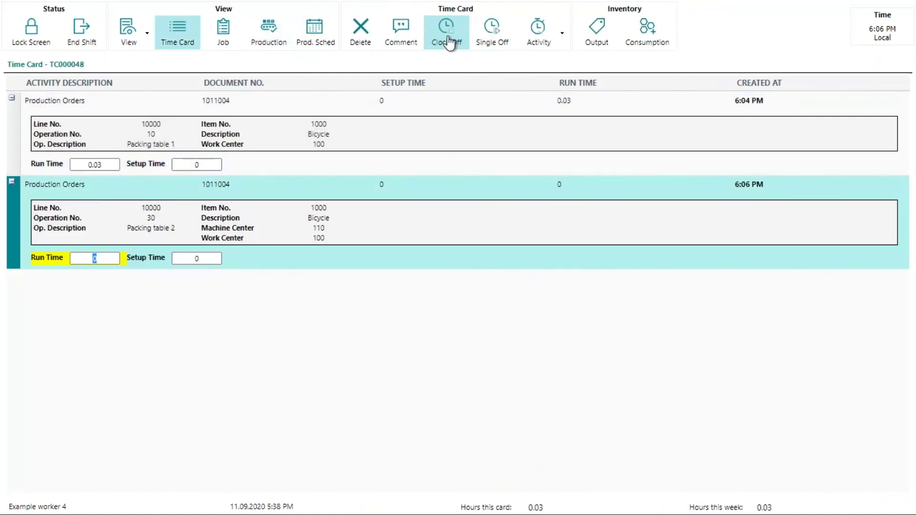